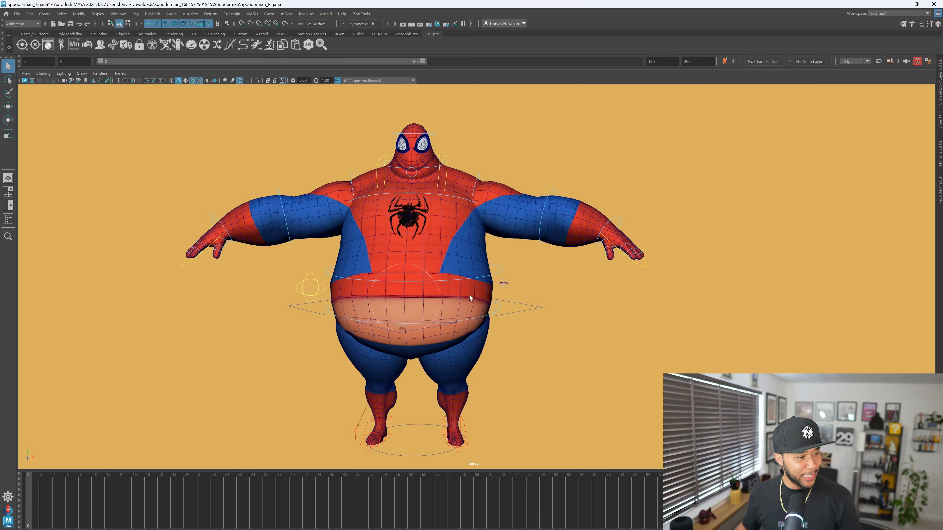
left_click_drag(409, 297, 682, 281, "alt")
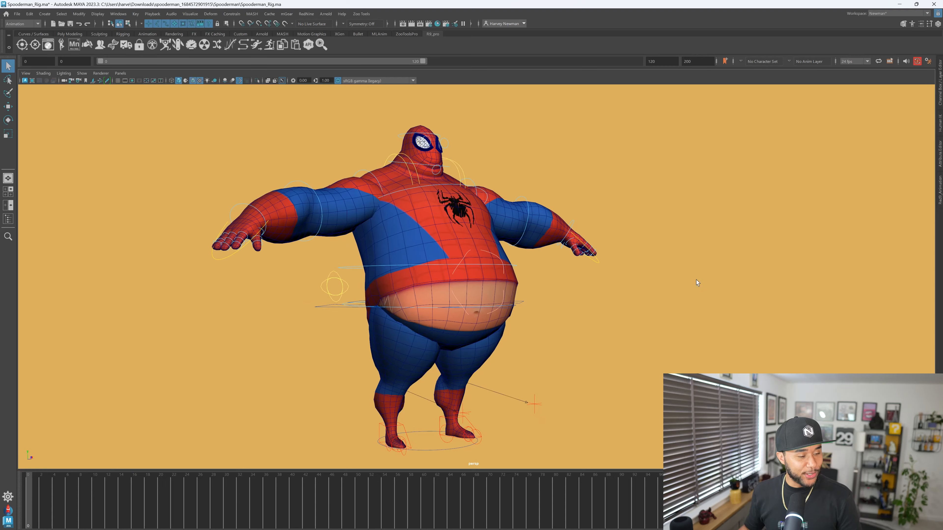
left_click_drag(698, 280, 526, 277, "alt")
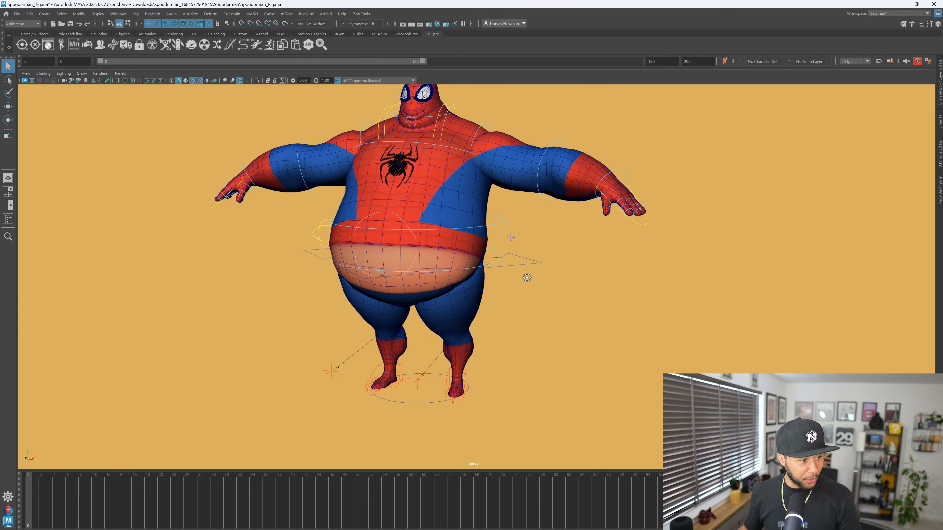
right_click_drag(532, 274, 562, 295, "alt")
middle_click_drag(562, 295, 561, 318, "alt")
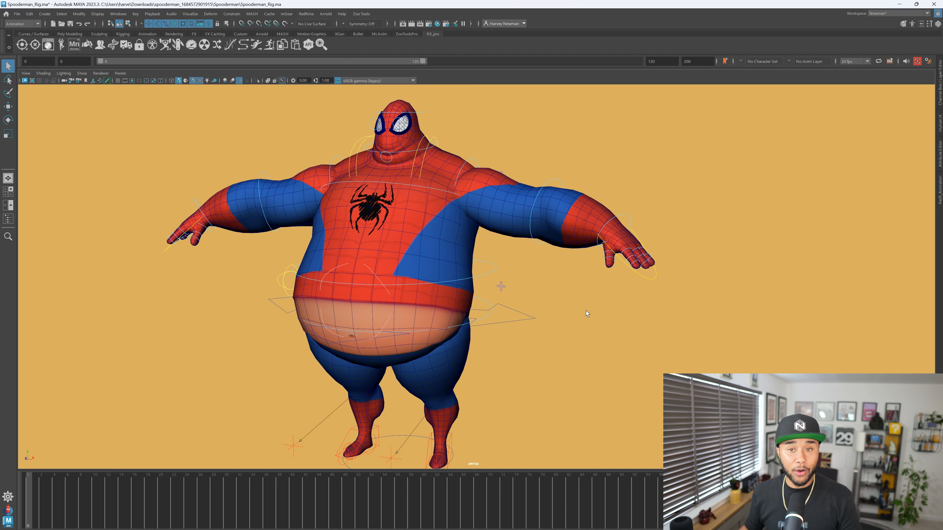
left_click_drag(621, 327, 606, 303, "alt")
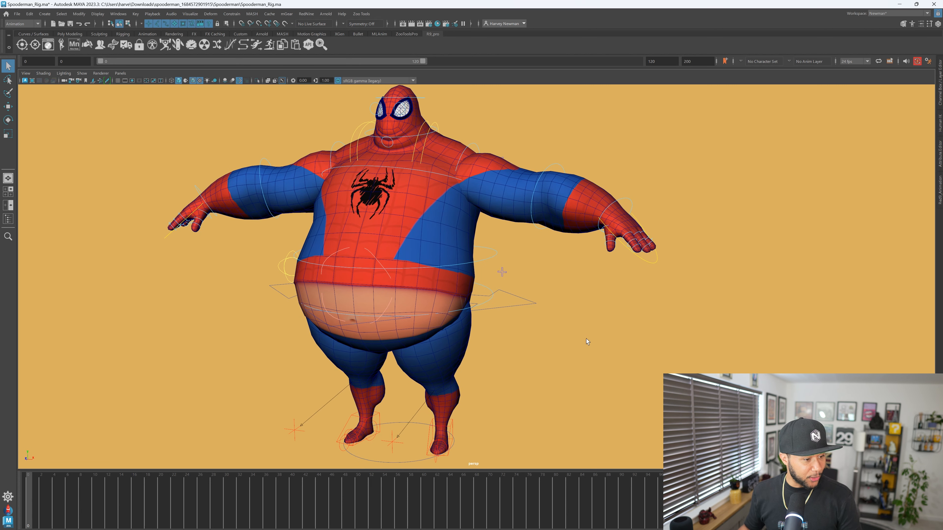
Step: Select the Main control around the character's feet and show its attributes in the Channel Box
middle_click_drag(586, 338, 633, 230, "alt")
left_click(448, 357)
middle_click_drag(494, 363, 439, 386, "alt")
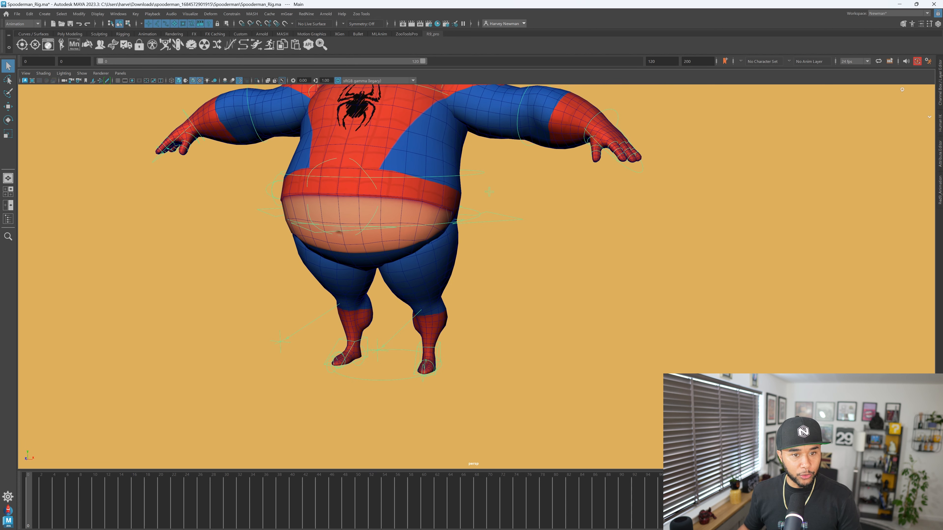
left_click(938, 91)
middle_click_drag(682, 198, 680, 260, "alt")
scroll(681, 259, "down", 2)
left_click_drag(645, 248, 665, 256, "alt")
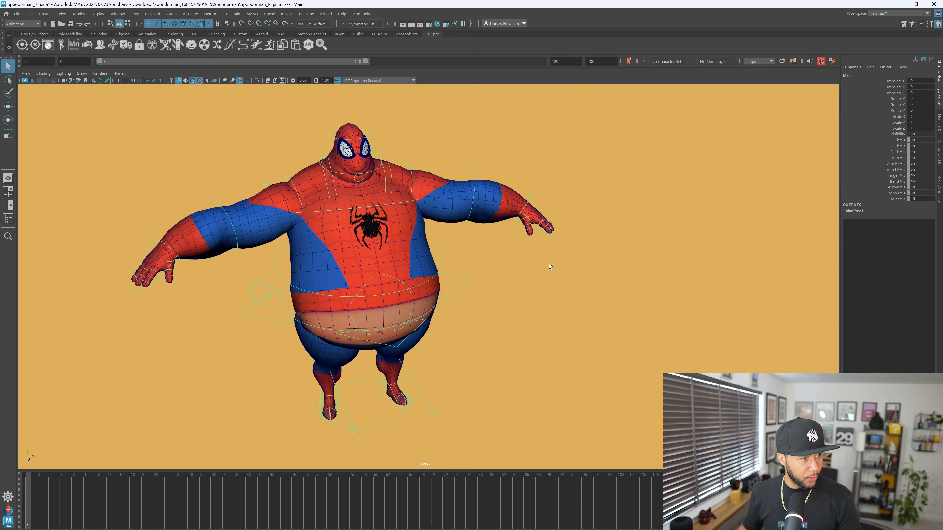
Step: Turn off Wireframe on Shaded for the viewport and frame the whole character from the front
left_click(43, 74)
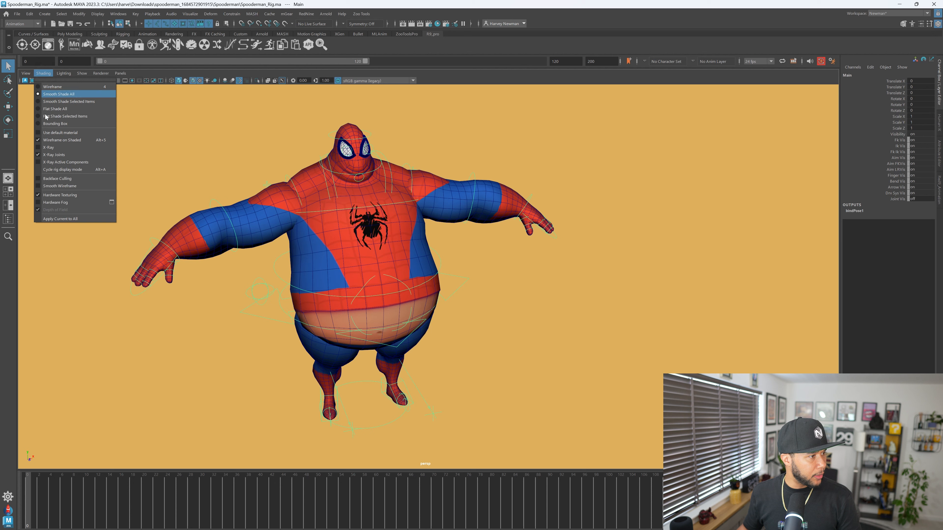
left_click(61, 140)
mouse_move(418, 198)
left_mouse_down("alt")
mouse_move(398, 193)
mouse_move(407, 177)
mouse_move(406, 202)
mouse_move(419, 208)
left_mouse_up("alt")
middle_click_drag(419, 207, 491, 255, "alt")
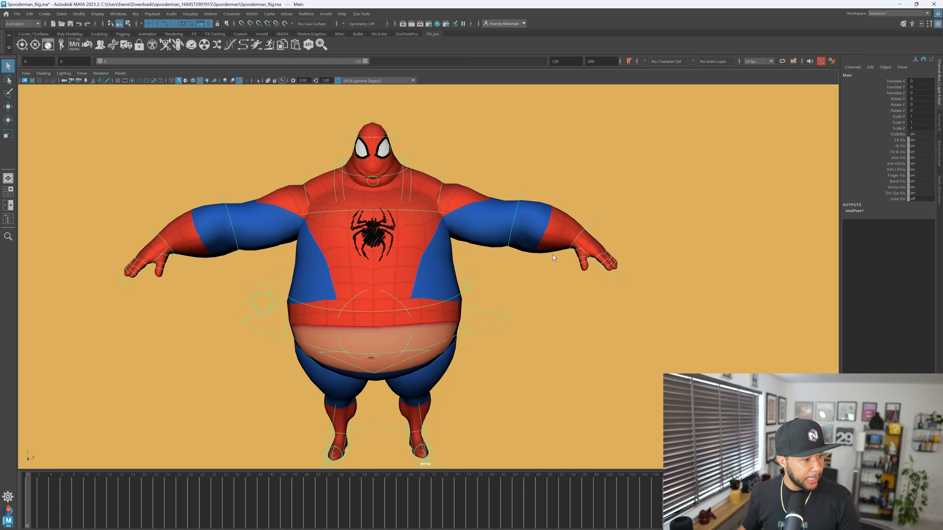
middle_click_drag(553, 258, 628, 238, "alt")
scroll(633, 226, "down", 1)
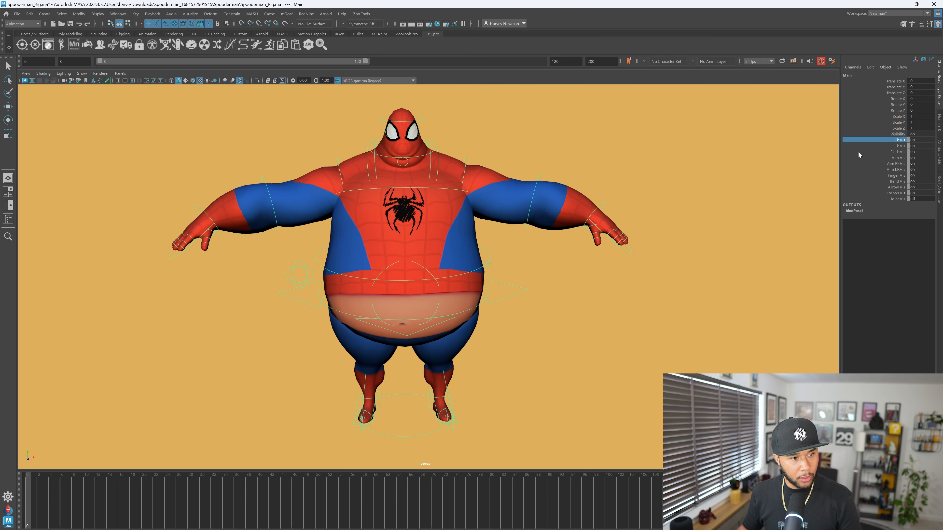
Step: Test the Main control's Ik Vis and Fk Ik Vis attributes
left_click(905, 146)
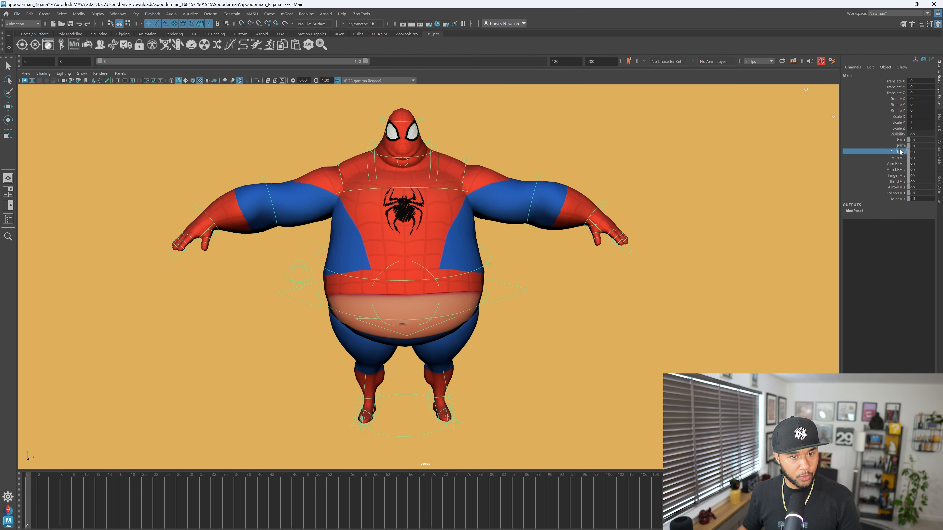
left_click_drag(791, 245, 743, 260, "alt")
left_click(898, 152)
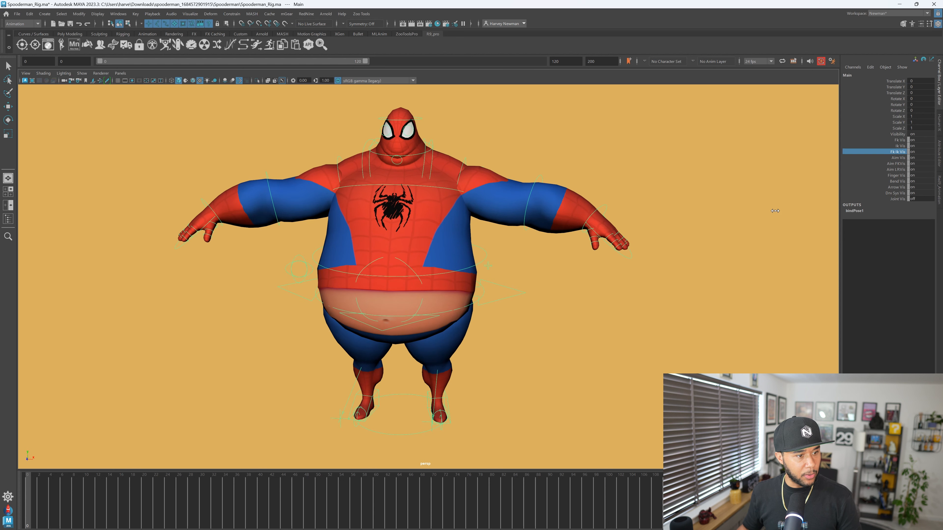
left_click_drag(608, 219, 614, 213, "alt")
Step: Inspect the attributes of the left arm's FK/IK switch control, FKIKArm_L, and clear the selection
left_click_drag(503, 255, 493, 165, "alt")
left_click(488, 266)
left_click(487, 174)
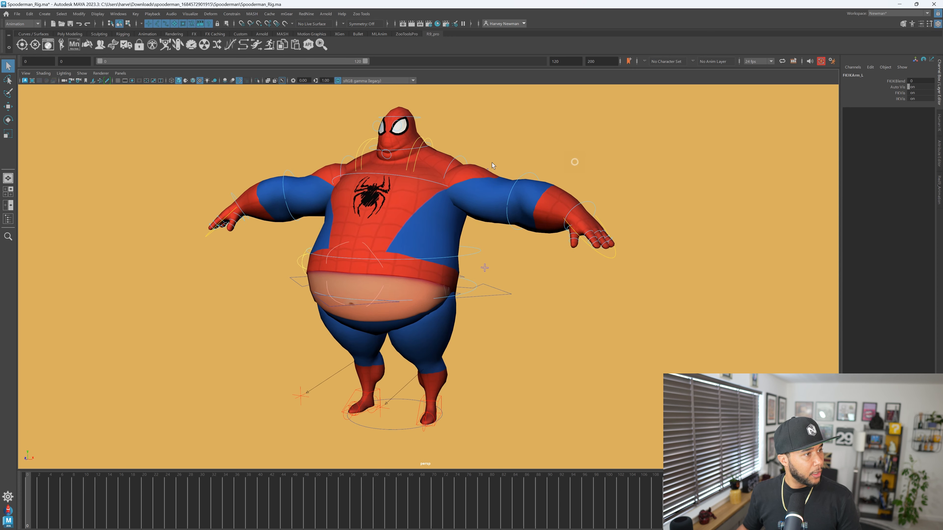
left_click(492, 165)
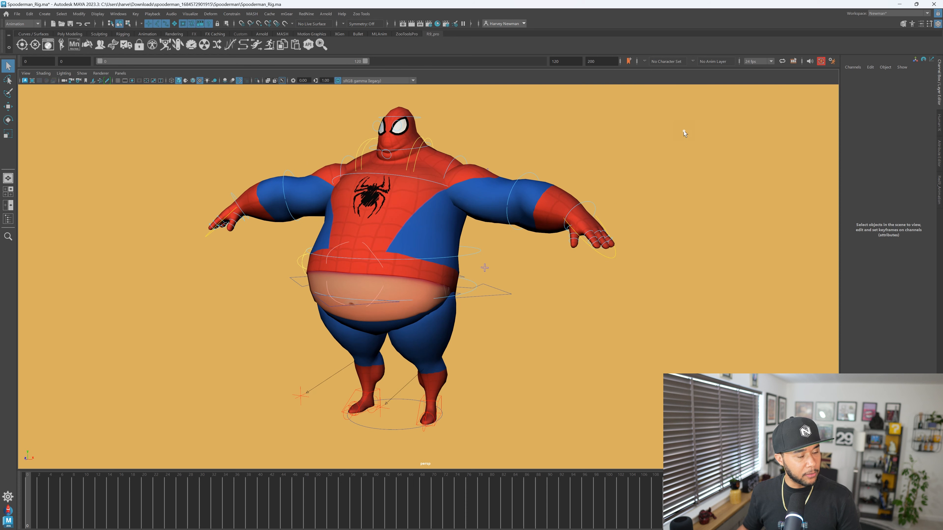
Step: Check the left index finger's FK control and reselect the Main control at the feet
left_click_drag(547, 210, 556, 192, "alt")
left_click(584, 189)
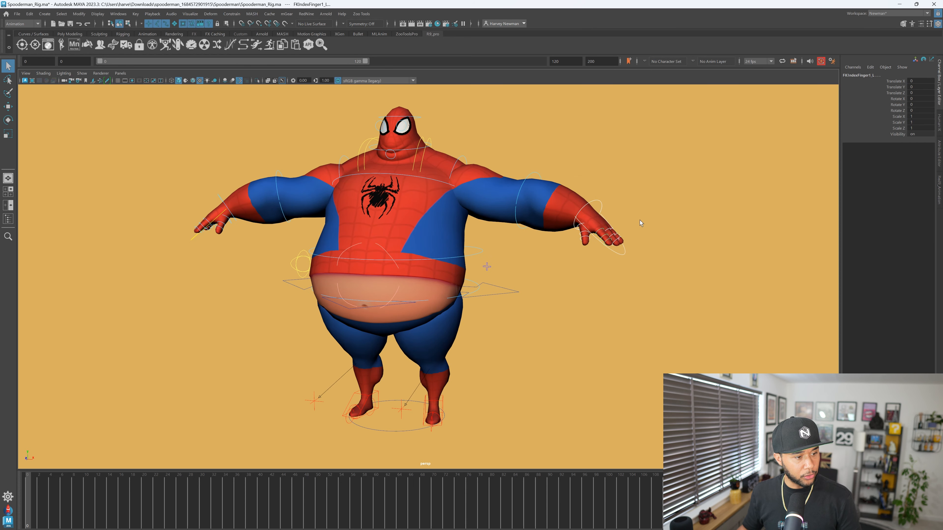
left_click_drag(639, 222, 578, 261, "alt")
left_click(409, 419)
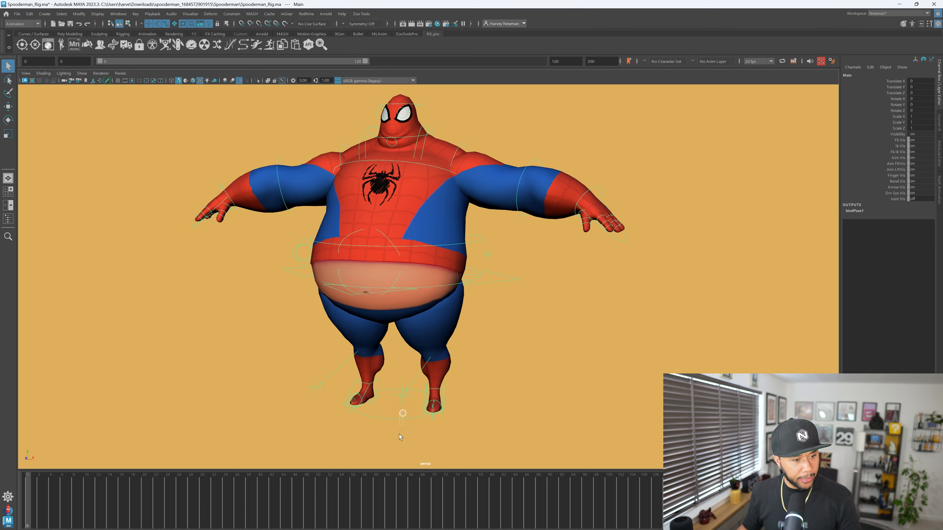
Step: Toggle the Main control's Aim Vis off and back on, and test its Aim FkVis attribute
left_click_drag(678, 211, 476, 217, "alt")
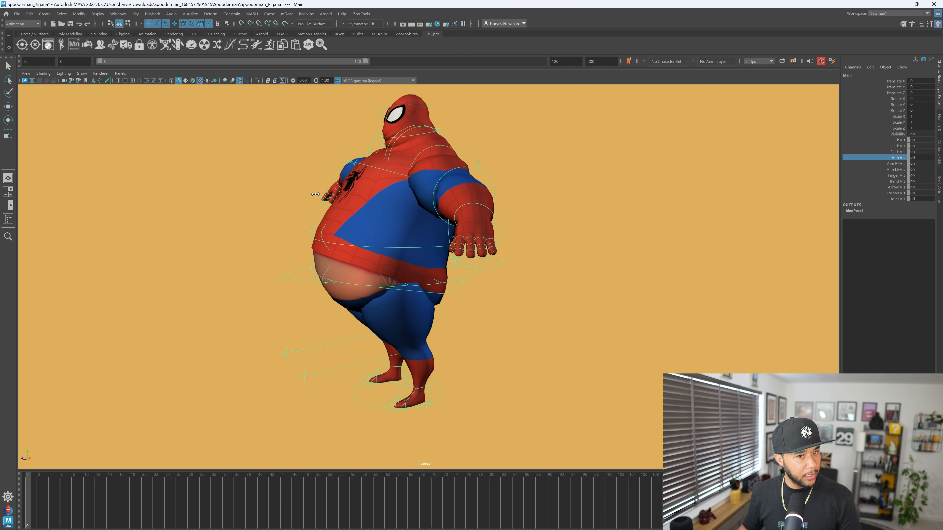
left_click_drag(747, 204, 769, 185, "alt")
left_click(897, 164)
left_click_drag(659, 226, 840, 195, "alt")
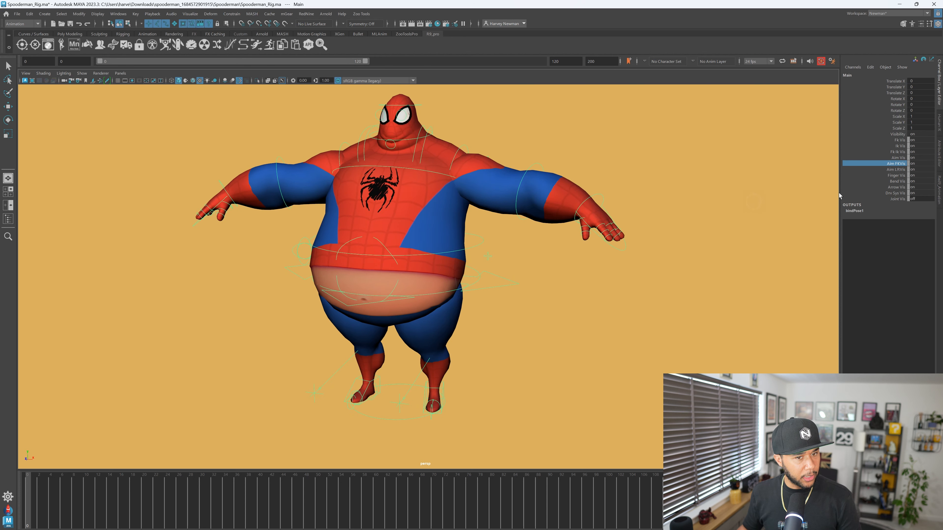
Step: Test the Main control's Finger Vis attribute and toggle its Bend Vis off and back on
left_click(898, 175)
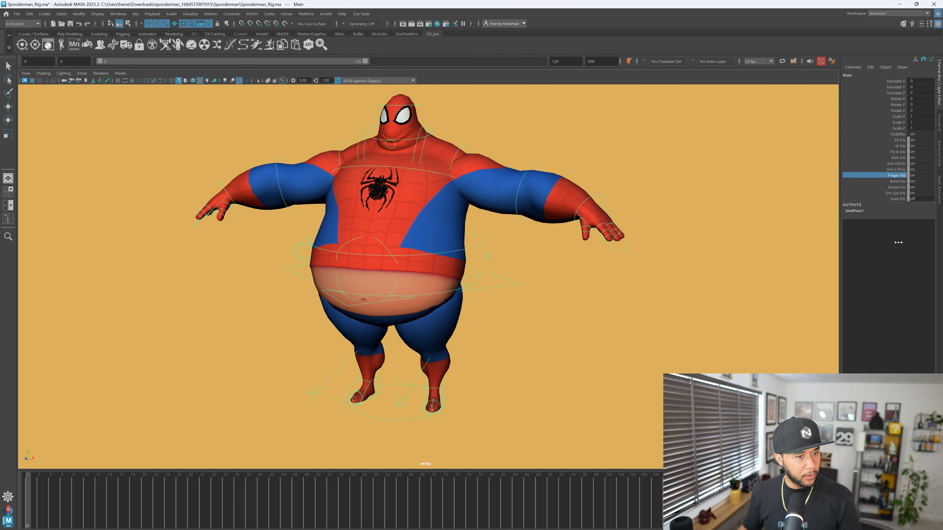
left_click(902, 181)
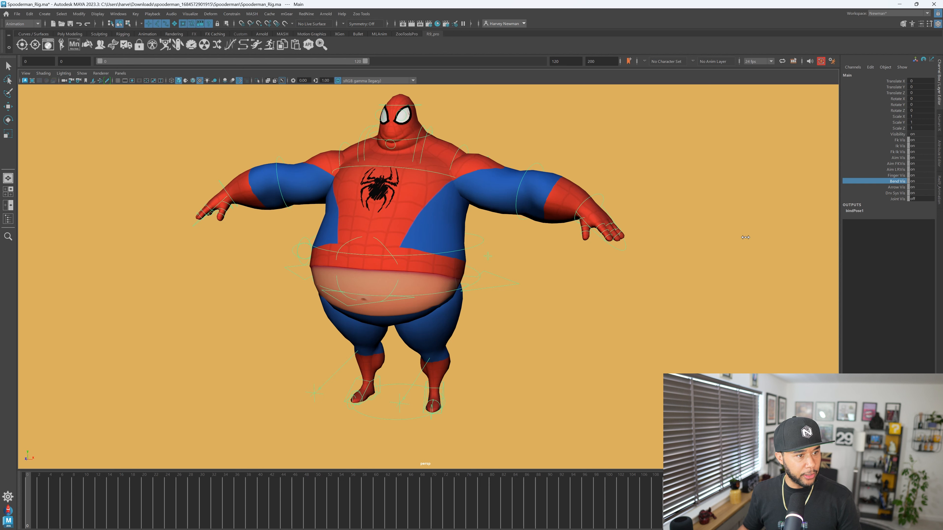
left_click_drag(651, 220, 590, 223, "alt")
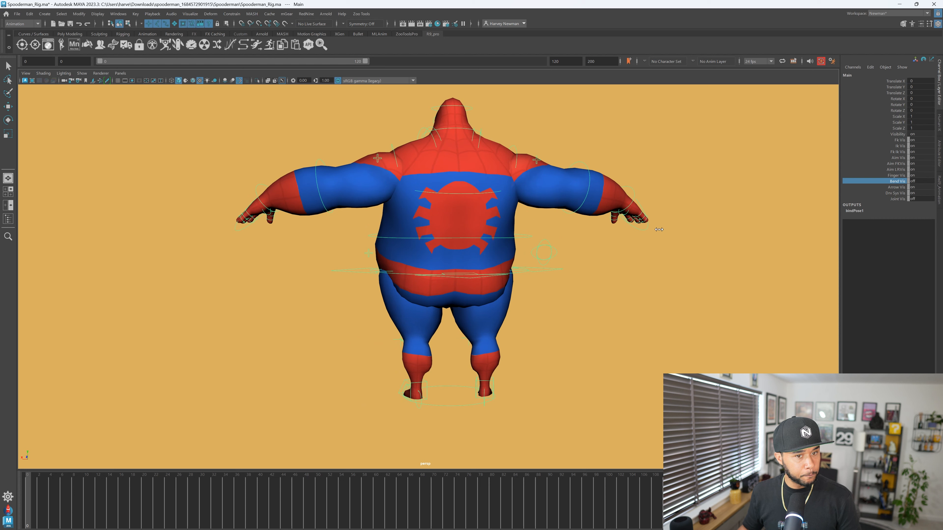
Step: Test the Main control's Arrow Vis attribute while viewing the knee pole vector arrows
left_click(898, 188)
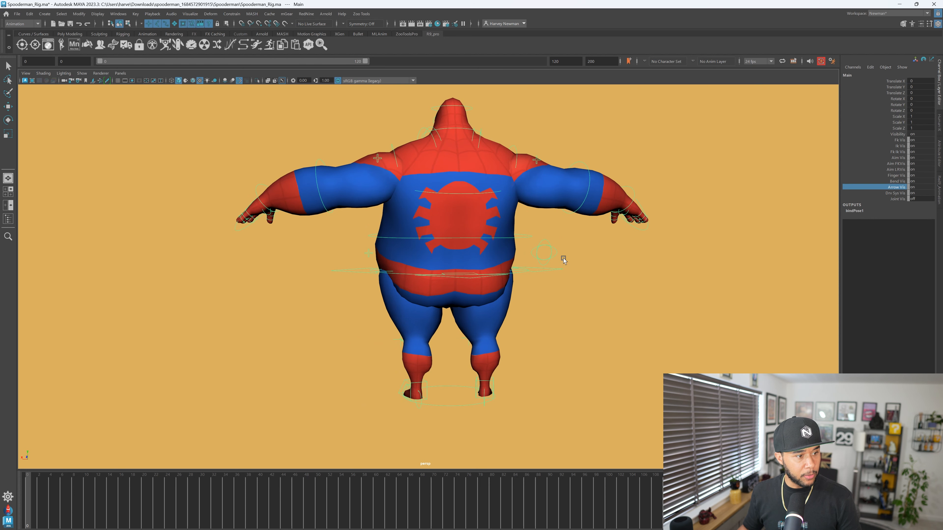
left_click_drag(563, 259, 655, 258, "alt")
middle_click_drag(651, 253, 742, 259)
Step: Try moving the left leg's pole vector control, PoleLeg_L, away from the knee and undo the moves
left_click_drag(539, 244, 483, 219, "alt")
mouse_move(324, 374)
left_mouse_down("alt")
mouse_move(468, 305)
mouse_move(302, 388)
mouse_move(299, 376)
mouse_move(308, 376)
left_mouse_up("alt")
left_click_drag(237, 352, 104, 381)
key("ctrl+z")
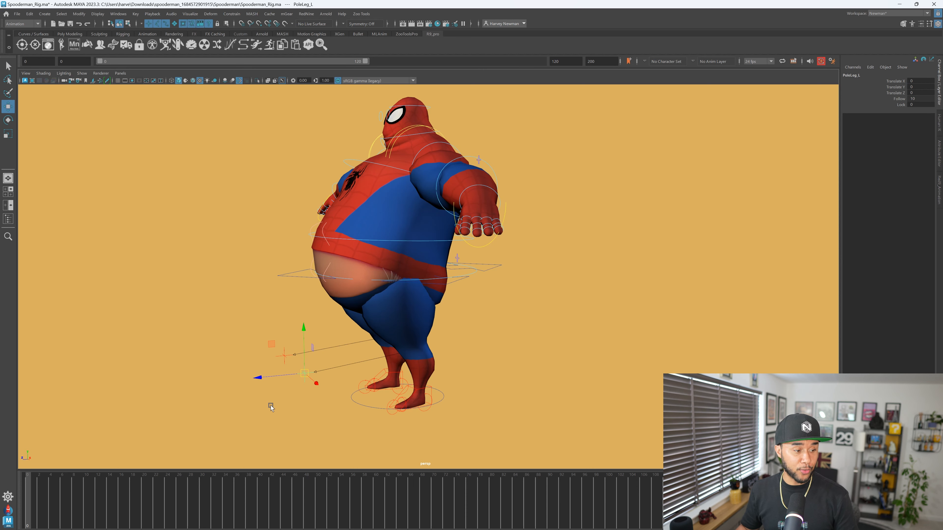
left_click_drag(271, 407, 276, 403, "alt")
left_click_drag(348, 355, 3, 328)
key("ctrl+z")
key("ctrl+z")
Step: Reselect the Main control and pick its Drv Sys Vis attribute
left_click_drag(338, 322, 382, 326, "alt")
right_click_drag(382, 325, 410, 330, "alt")
left_click_drag(420, 320, 453, 338, "alt")
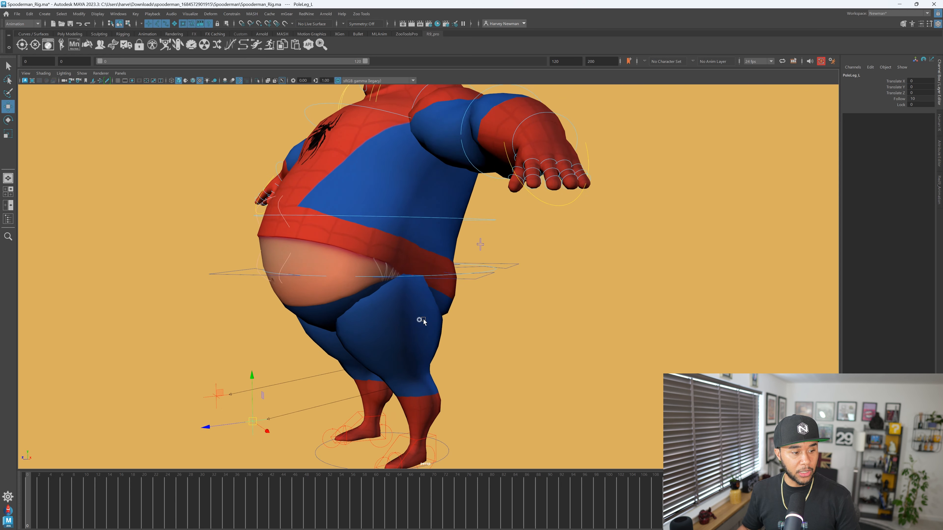
left_click_drag(324, 465, 305, 473)
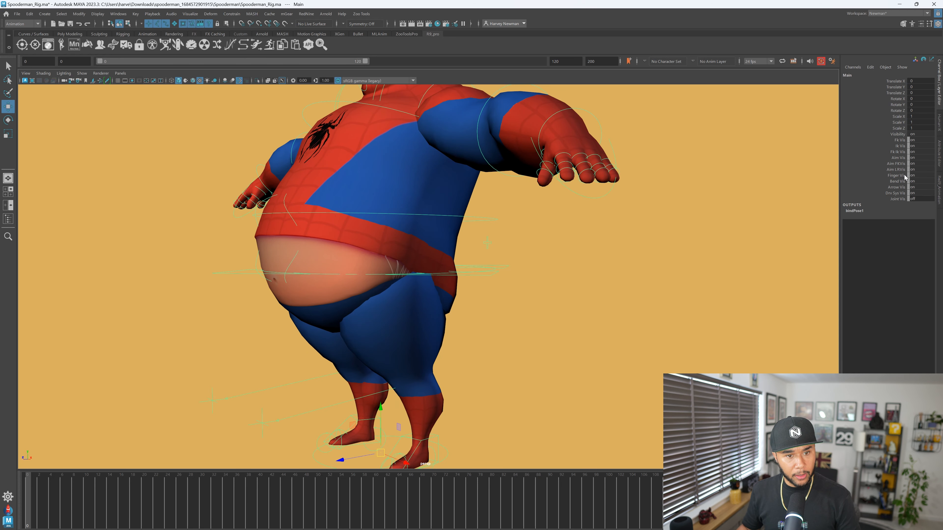
left_click(902, 193)
left_click_drag(746, 287, 778, 299, "alt")
Step: Select the left hand's Fingers_L control to examine its spread, cup and curl attributes
left_click(647, 246)
key("e")
key("w")
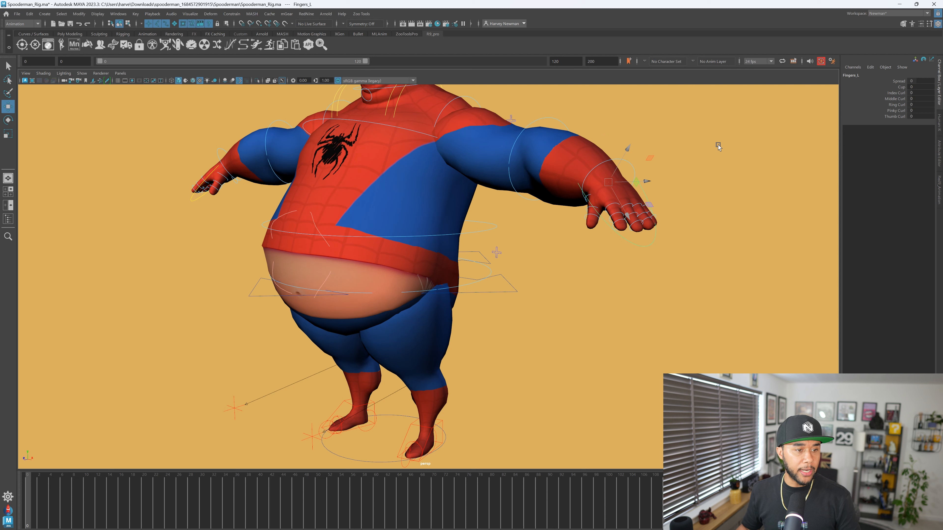
Step: Reselect the Main control and test its Drv Sys Vis and Joint Vis attributes, leaving Joint Vis off
left_click(346, 459)
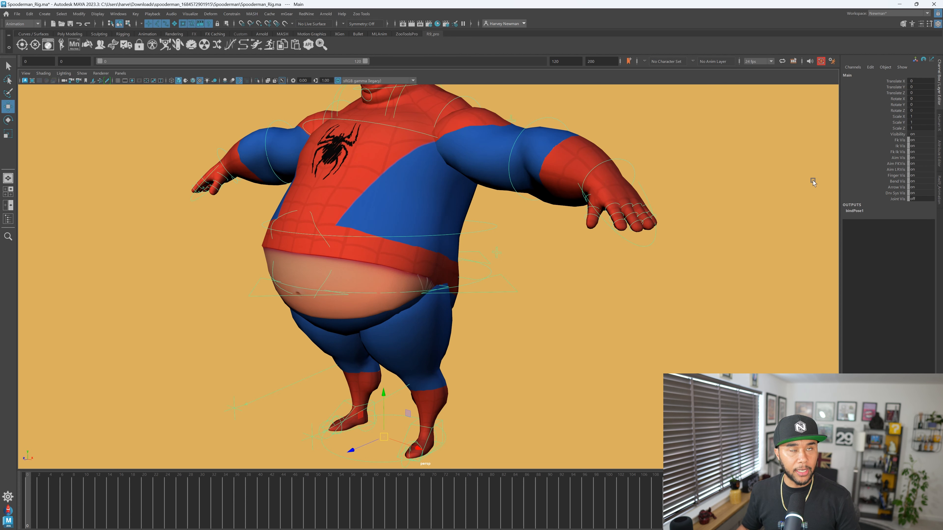
left_click(887, 193)
left_click(898, 200)
middle_click_drag(611, 246, 678, 249)
middle_click_drag(849, 256, 444, 273)
scroll(445, 270, "down", 3)
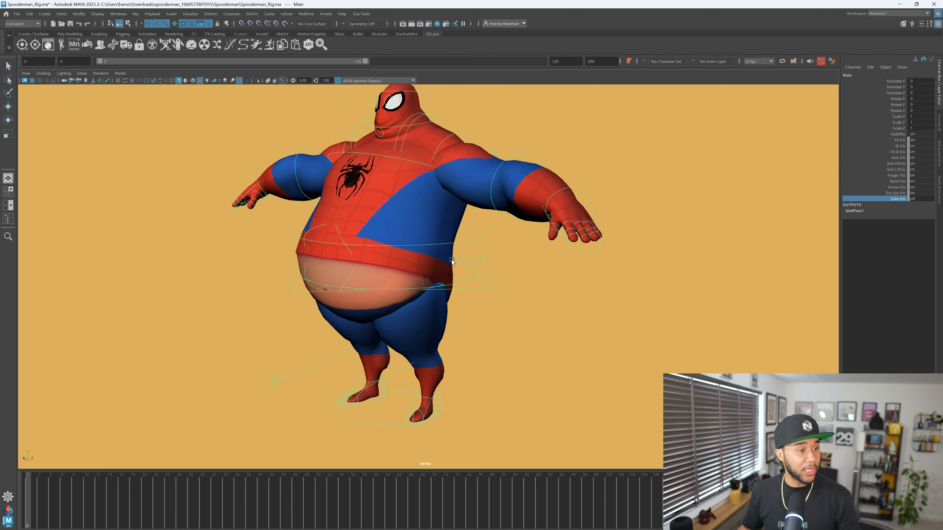
left_click_drag(453, 261, 486, 257, "alt")
middle_click_drag(486, 257, 351, 281)
left_click_drag(525, 219, 572, 252, "alt")
middle_click_drag(545, 277, 542, 223, "alt")
left_click_drag(541, 264, 512, 267, "alt")
right_click_drag(513, 267, 523, 263, "alt")
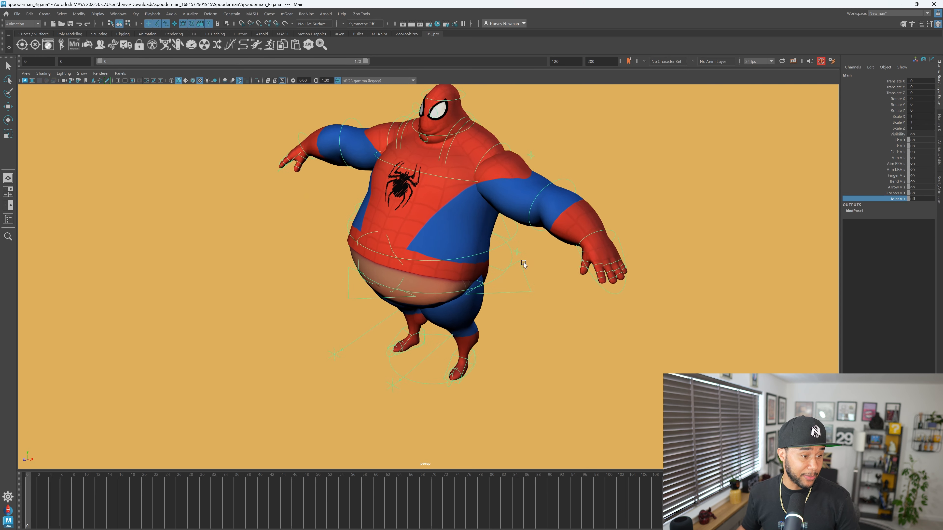
left_click_drag(523, 262, 530, 254, "alt")
right_click_drag(531, 255, 533, 272, "alt")
middle_click_drag(532, 272, 536, 222, "alt")
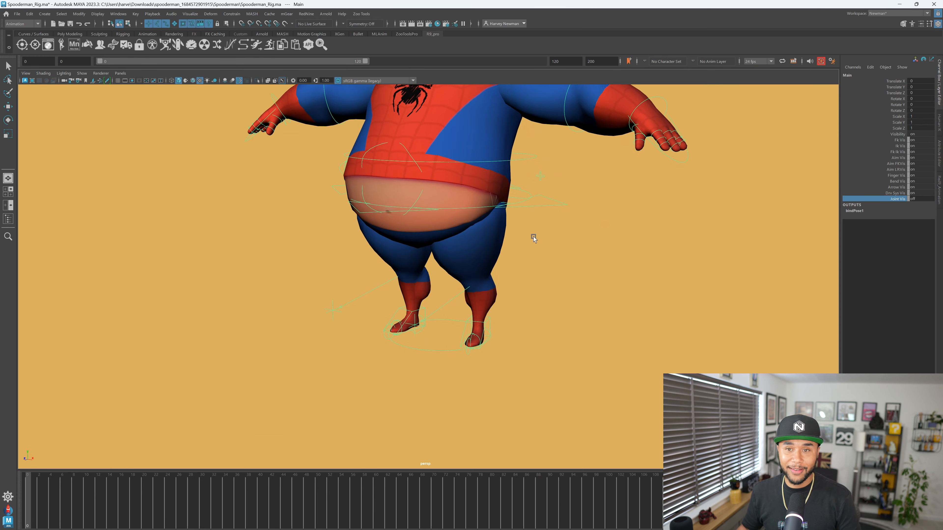
Step: Try rotating the left foot's IK control, IKLeg_L, in a close side view and undo the change
left_click_drag(527, 254, 459, 291, "alt")
middle_click_drag(459, 291, 451, 254, "alt")
right_click_drag(451, 255, 547, 276, "alt")
middle_click_drag(547, 276, 545, 261, "alt")
left_click_drag(545, 261, 445, 296, "alt")
right_click_drag(445, 295, 484, 297, "alt")
left_click(487, 300)
left_click(495, 299)
left_click_drag(495, 299, 530, 301, "alt")
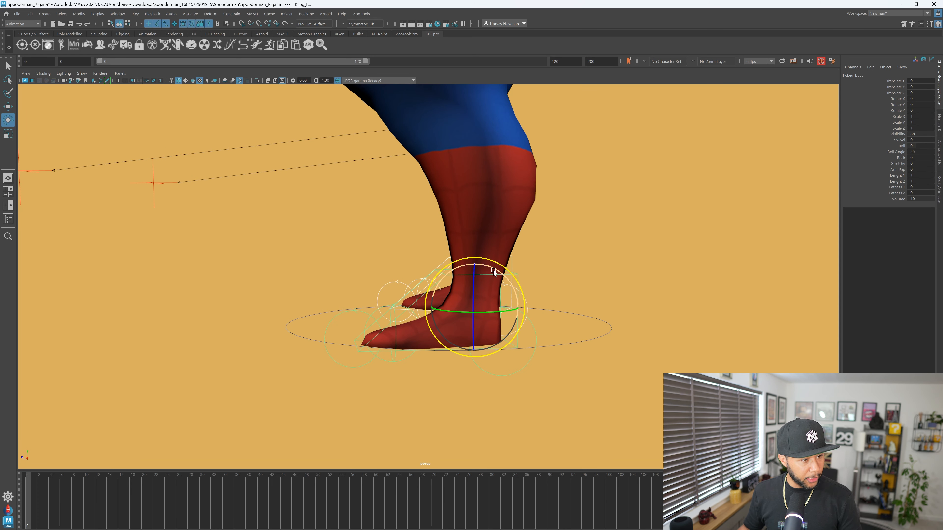
left_click_drag(490, 266, 467, 278)
key("ctrl+z")
key("w")
key("ctrl+z")
Step: Try rotating the left heel roll control, RollHeel_L, and undo the rotation
left_click_drag(544, 328, 529, 331, "alt")
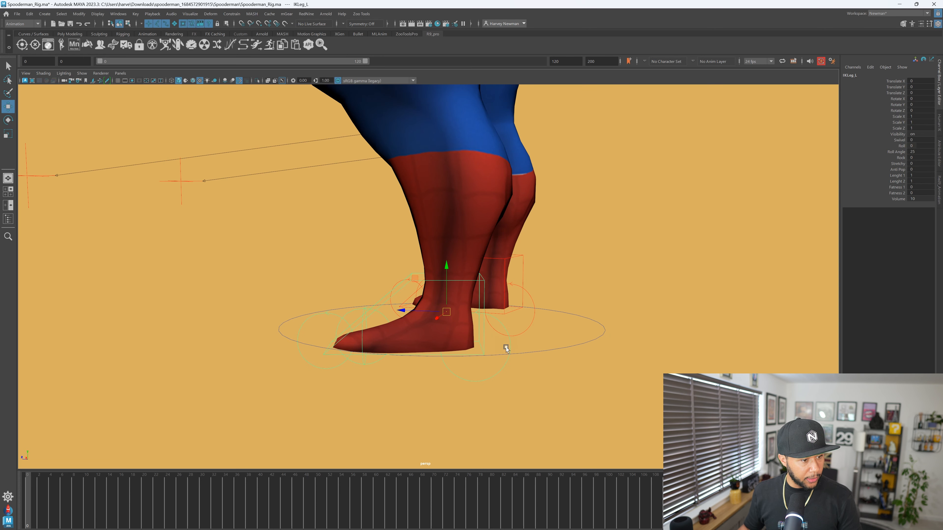
left_click(524, 347)
key("e")
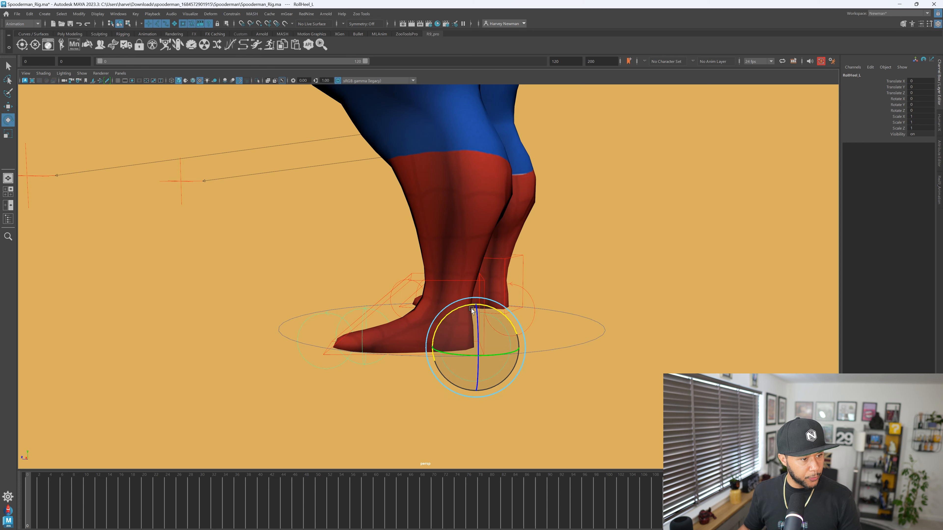
left_click_drag(491, 309, 362, 314)
key("ctrl+z")
Step: Try out the left toe-tip roll control, RollToesEnd_L, and undo the change
left_click(366, 323)
key("ctrl+z")
key("w")
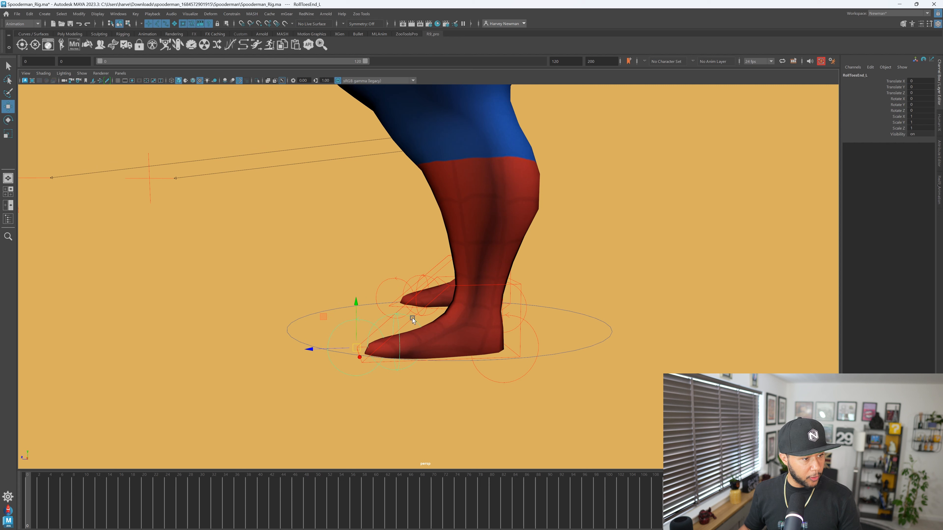
Step: Try rotating the roll control at the ball of the left foot and undo the rotation
left_click(416, 319)
left_click(382, 318)
key("e")
left_click_drag(382, 317, 318, 304)
key("ctrl+z")
Step: Select the left foot's IK control, IKLeg_L, again and view the foot from the side
left_click_drag(499, 288, 610, 316, "alt")
scroll(610, 315, "up", 3)
left_click(642, 284)
left_click(583, 265)
left_click_drag(583, 265, 614, 285)
left_click_drag(634, 218, 614, 211, "alt")
left_click(603, 203)
left_click_drag(660, 232, 630, 227, "alt")
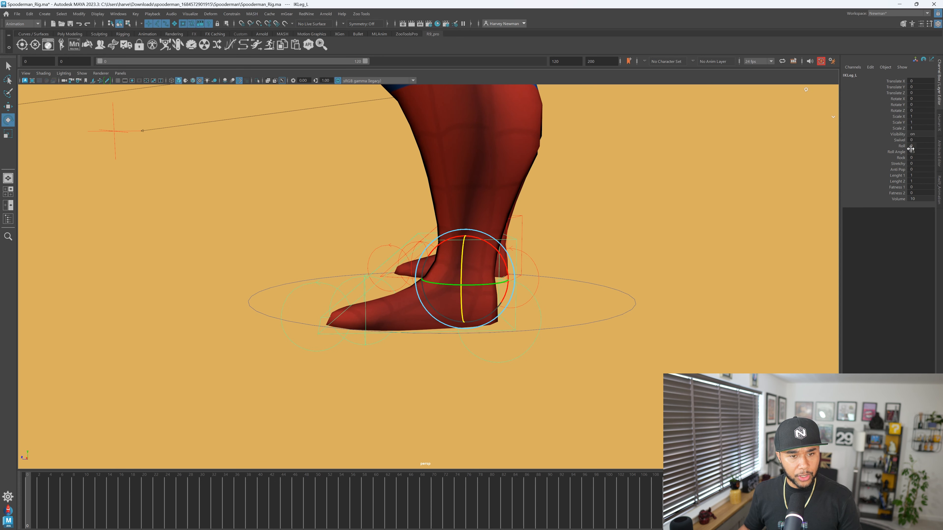
Step: Try adjusting the Swivel attribute of the left foot's IK control and undo the change
left_click(900, 140)
middle_click_drag(634, 238, 620, 323)
scroll(617, 249, "down", 5)
mouse_move(623, 279)
middle_mouse_down()
mouse_move(610, 281)
mouse_move(638, 281)
middle_mouse_up()
key("ctrl+z")
Step: Try adjusting the Roll attribute of the left foot's IK control and undo the change
left_click(902, 146)
middle_click_drag(683, 219, 714, 223)
key("ctrl+z")
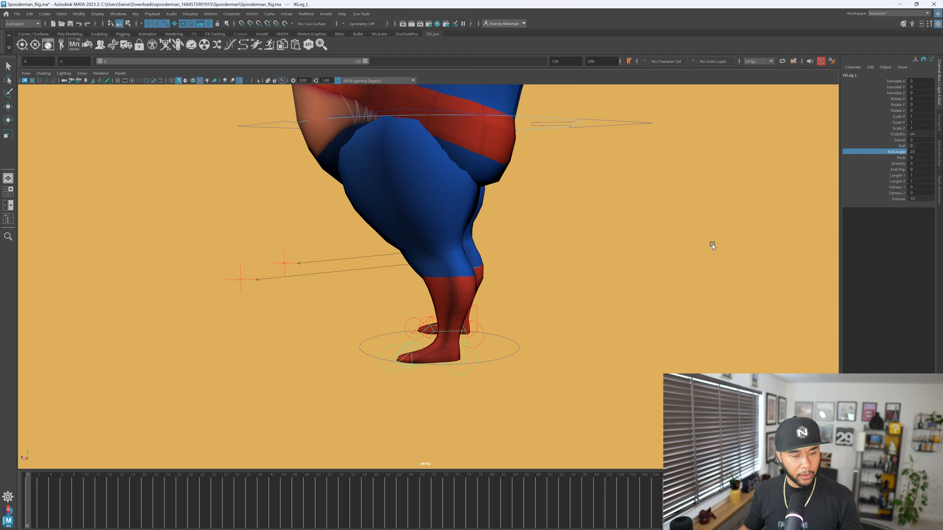
Step: Try adjusting the Rock and Roll attributes of the left foot's IK control, undoing each change
left_click(901, 158)
middle_click_drag(729, 238, 756, 252)
key("ctrl+z")
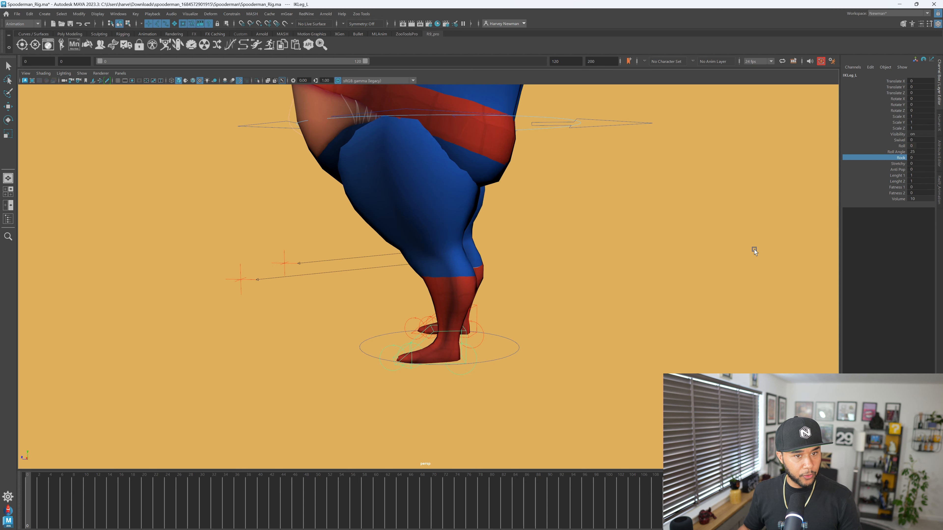
left_click(900, 147)
mouse_move(639, 272)
middle_mouse_down()
mouse_move(649, 273)
mouse_move(639, 273)
middle_mouse_up()
key("ctrl+z")
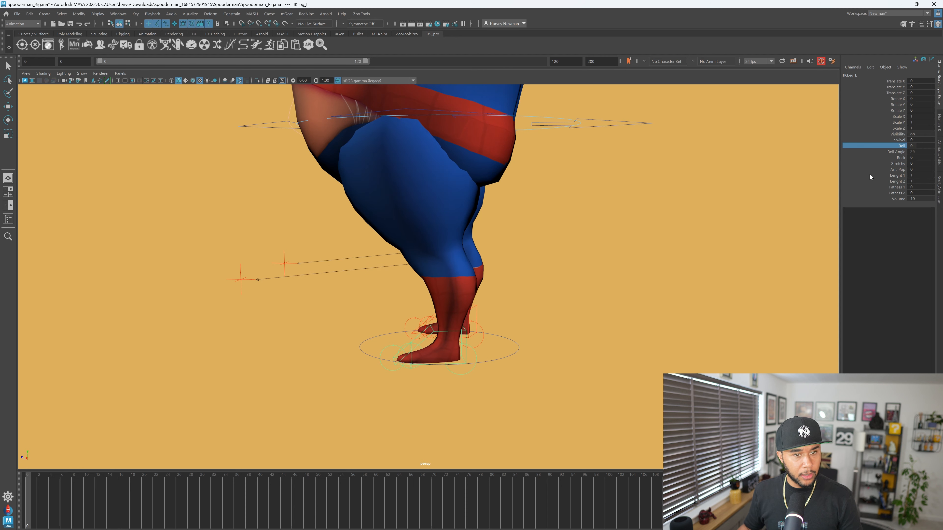
Step: Set the left foot IK control's Stretchy attribute to 10 and pull the foot straight down about 61 units to stretch the leg
left_click(890, 164)
middle_click_drag(694, 254, 708, 254)
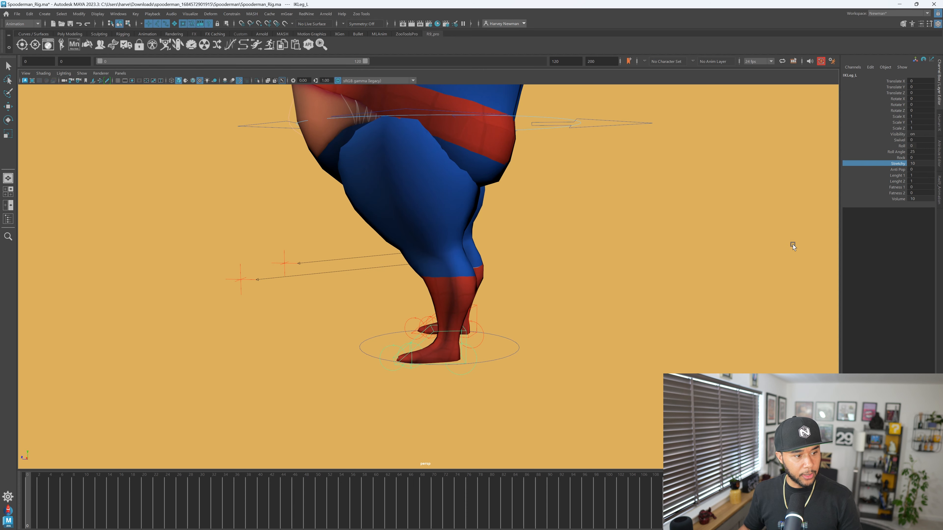
scroll(474, 365, "down", 1)
key("w")
scroll(453, 323, "down", 2)
left_click_drag(442, 283, 445, 466)
middle_click_drag(511, 339, 505, 216, "alt")
scroll(484, 290, "down", 2)
left_click_drag(485, 291, 487, 357, "alt")
left_click_drag(487, 351, 508, 314, "alt")
Step: Undo the downward move of the left foot's IK control
key("ctrl+z")
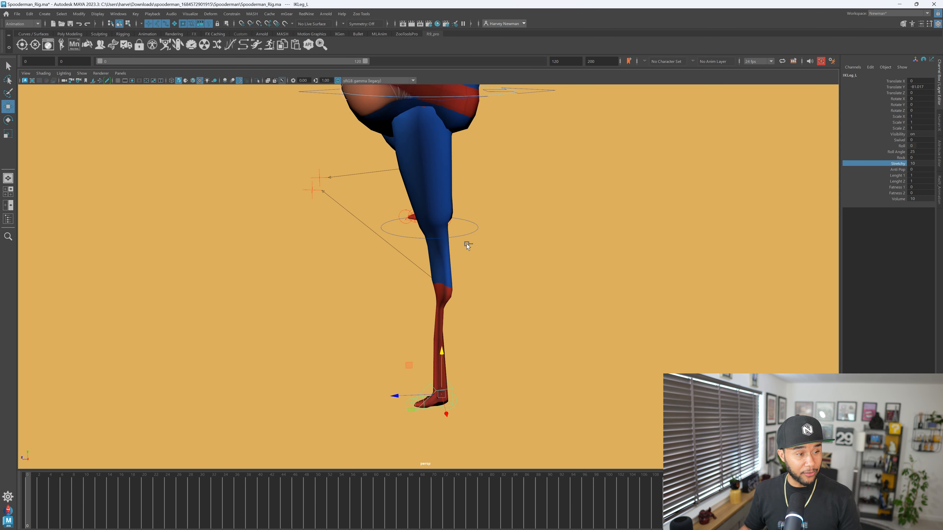
key("ctrl+z")
key("ctrl+z")
key("ctrl+z")
scroll(463, 215, "up", 3)
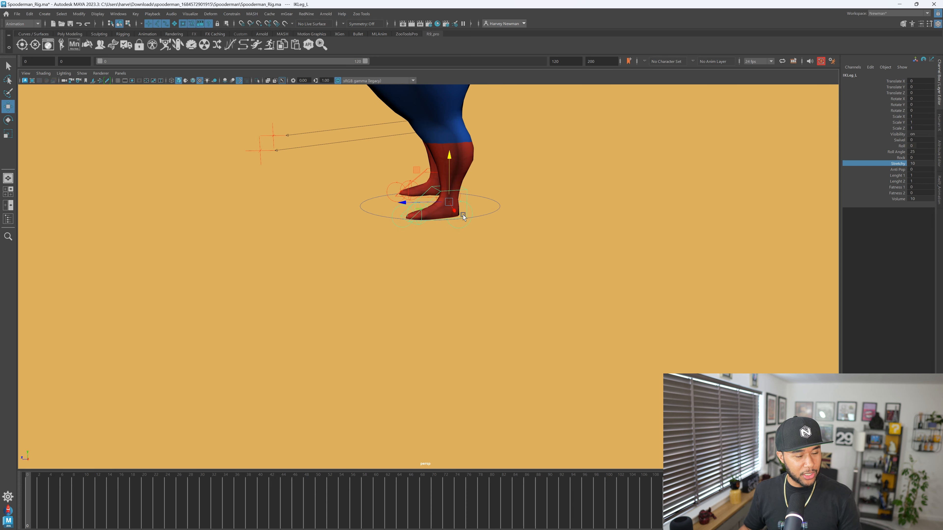
Step: Set the Stretchy attribute of IKLeg_L to 1 and test pulling the foot control down, undoing the first move and repeating it
scroll(463, 215, "up", 1)
middle_click_drag(463, 215, 484, 382, "alt")
left_click_drag(484, 382, 483, 365, "alt")
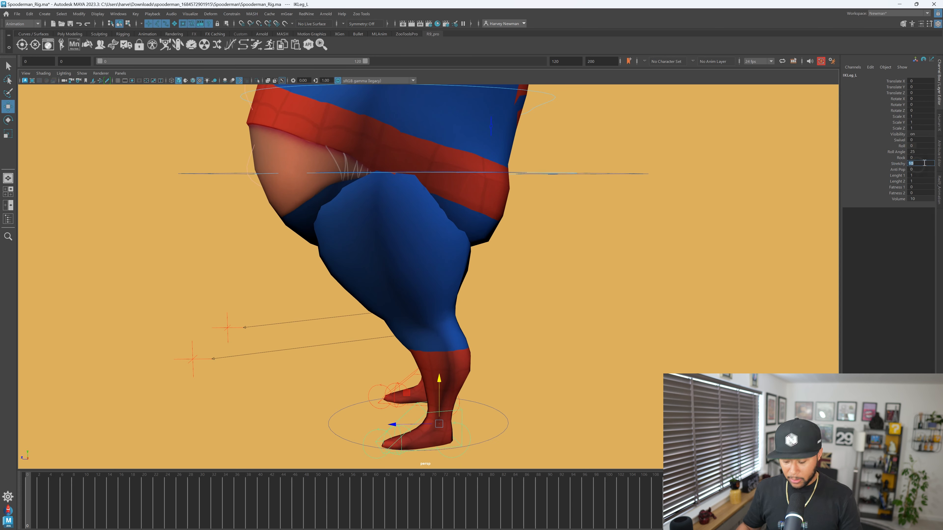
right_click_drag(452, 453, 457, 395, "alt")
left_click_drag(435, 327, 443, 402)
key("ctrl+z")
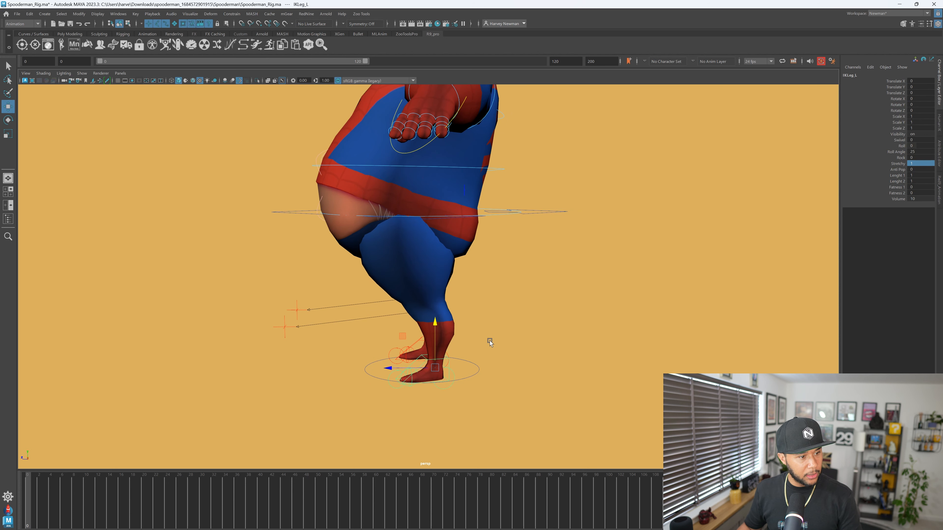
left_click_drag(435, 326, 436, 408)
Step: Try adjusting Stretchy while the foot control is pulled down, and undo both the attribute change and the move
left_click(901, 165)
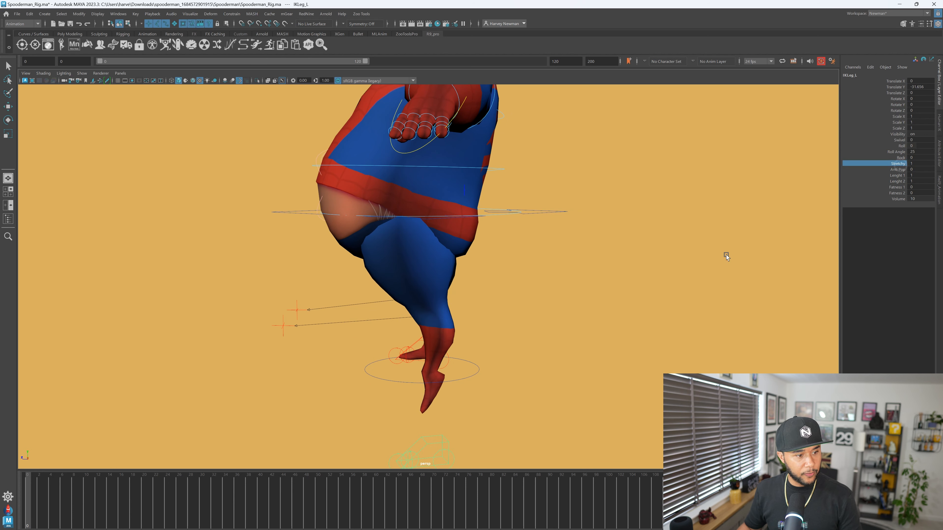
middle_click_drag(611, 289, 633, 293)
key("ctrl+z")
key("ctrl+z")
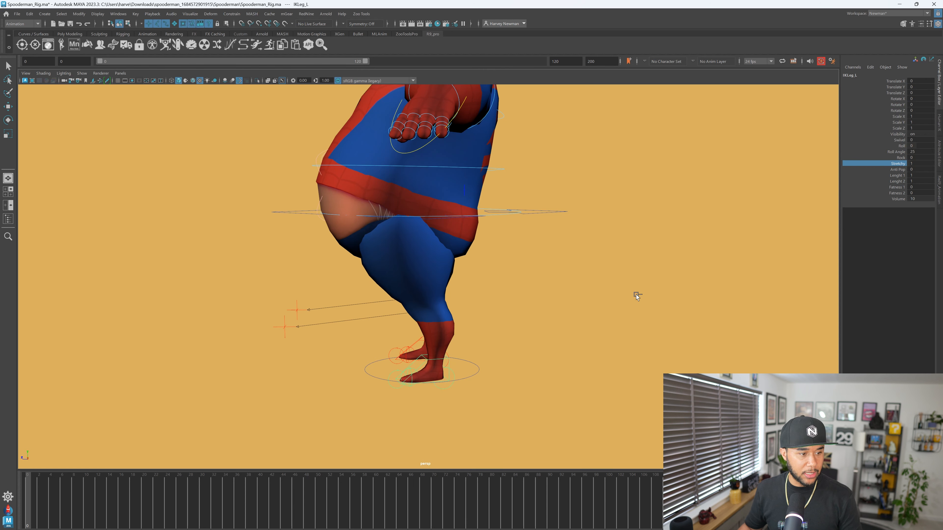
Step: Set the Stretchy and Anti Pop attributes of the left foot's IK control to 10
left_click_drag(381, 384, 482, 340, "alt")
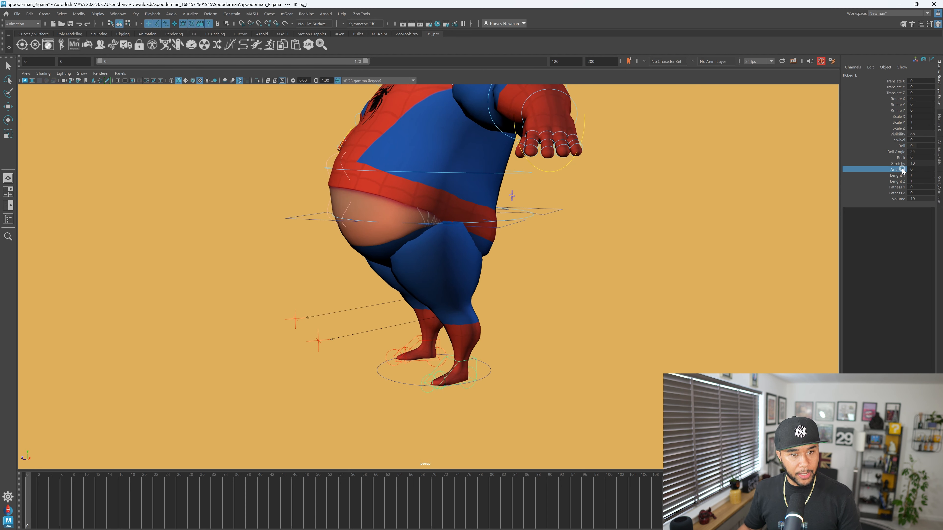
left_click_drag(686, 329, 492, 346, "alt")
scroll(434, 346, "up", 3)
middle_click_drag(386, 371, 427, 352, "alt")
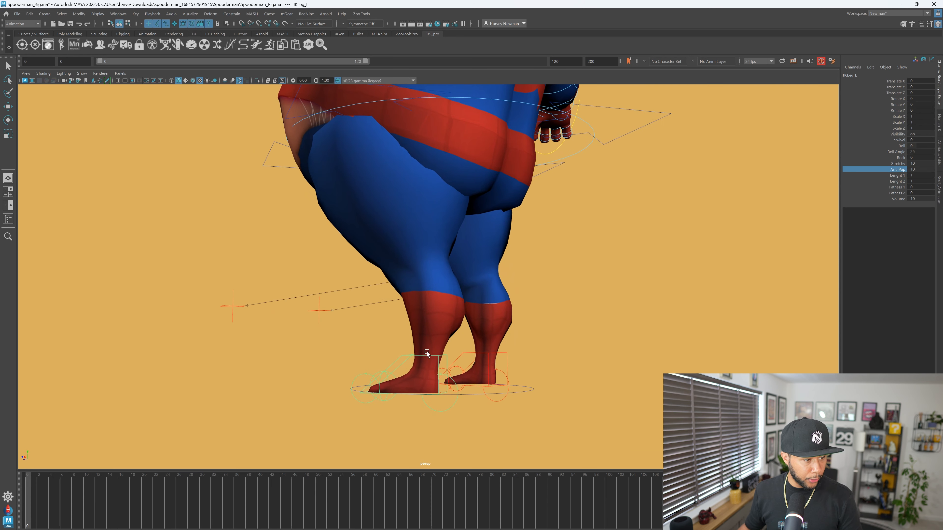
Step: Try rotating the left foot's toe roll control, RollToes_L, and undo the rotation
left_click(394, 375)
key("w")
key("e")
left_click_drag(412, 358, 511, 346)
key("ctrl+z")
key("w")
left_click_drag(578, 323, 427, 137, "alt")
left_click_drag(470, 213, 449, 215, "alt")
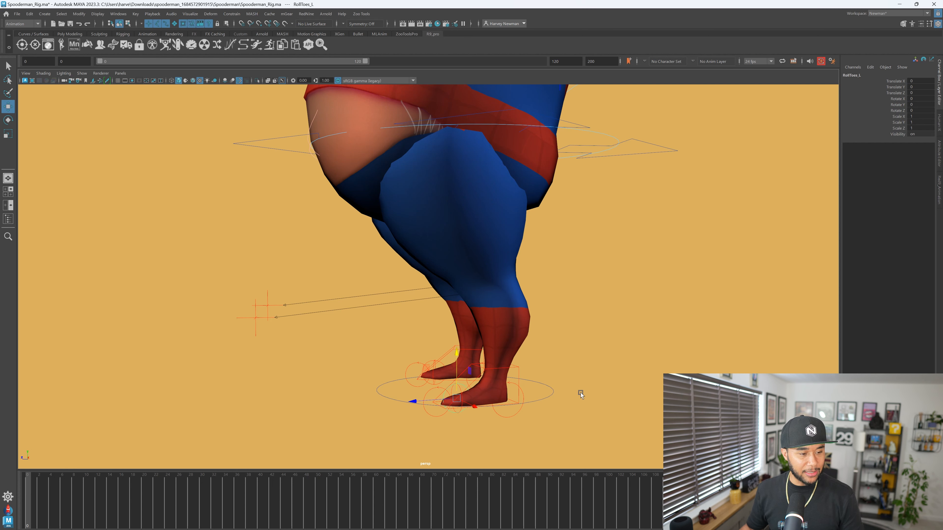
Step: Select the left foot's IK control, IKLeg_L, and try adjusting its Length attributes, undoing the changes
left_click(519, 368)
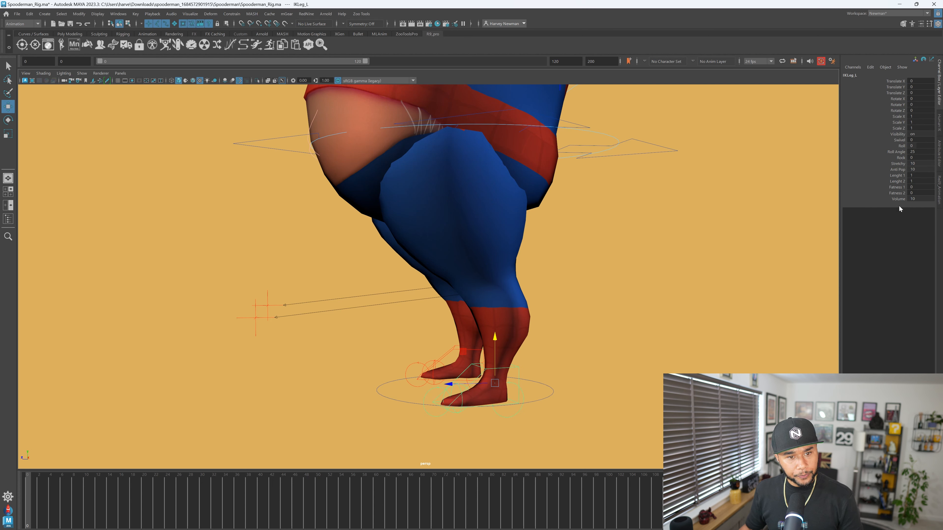
left_click(897, 175)
middle_click_drag(811, 244, 729, 253)
key("ctrl+z")
key("ctrl+z")
middle_click_drag(631, 312, 653, 271, "alt")
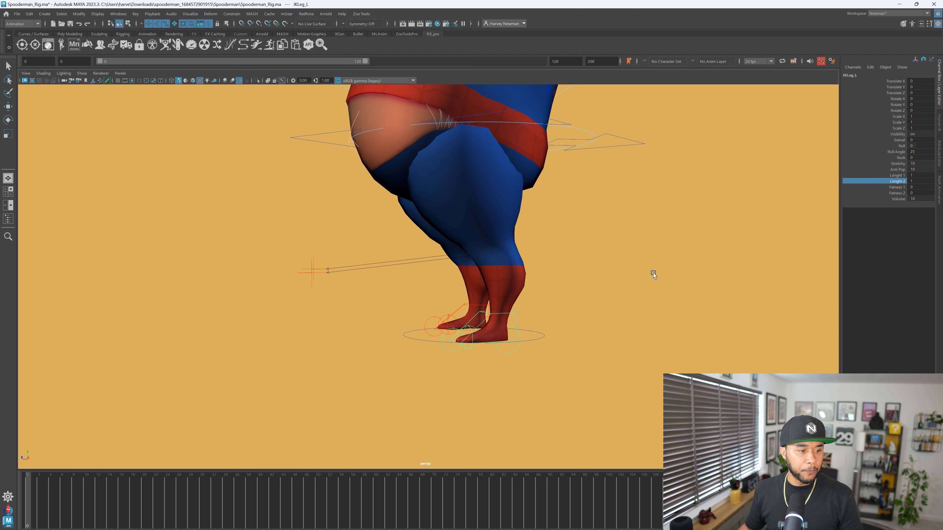
right_click_drag(653, 272, 565, 302, "alt")
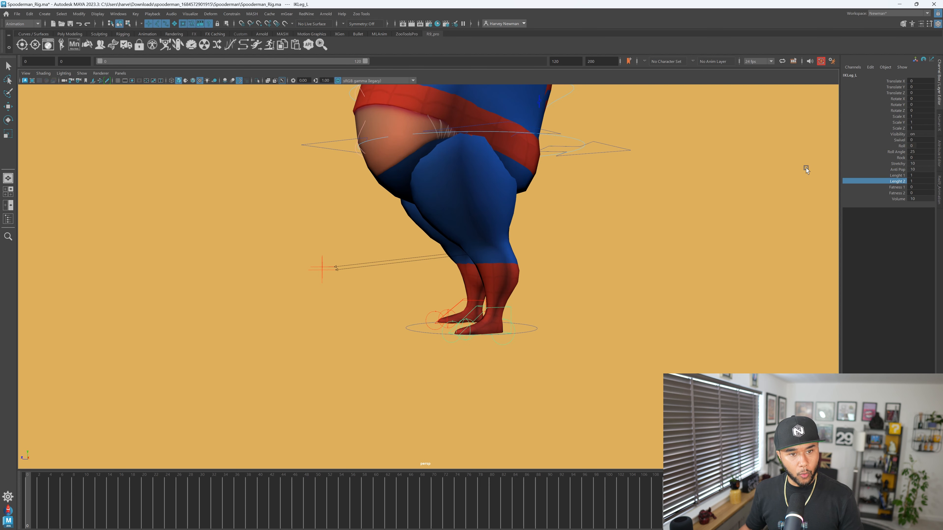
Step: Move the left foot's IK control straight down about 44 units to stretch the leg
left_click(899, 164)
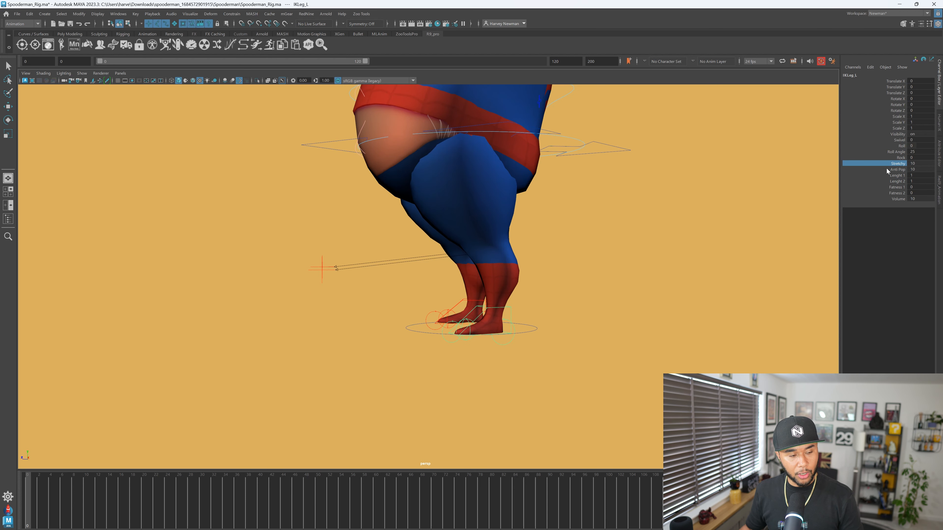
right_click_drag(513, 352, 501, 275, "alt")
key("w")
left_click_drag(485, 268, 484, 383)
Step: Try adjusting Length 1 and Length 2 on the stretched left leg, undoing each change
left_click(897, 175)
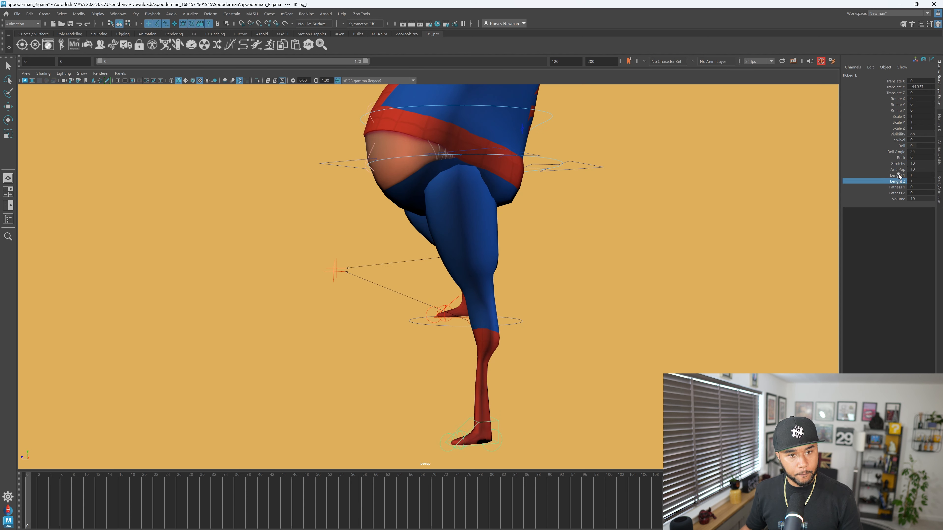
middle_click_drag(748, 232, 749, 233)
key("ctrl+z")
left_click(897, 181)
middle_click_drag(718, 261, 721, 261)
key("ctrl+z")
Step: Try adjusting Fatness 1 and Fatness 2 on the stretched left leg, undoing each change
left_click(889, 187)
middle_click_drag(739, 217, 747, 231)
key("ctrl+z")
left_click(900, 193)
key("ctrl+z")
middle_click_drag(657, 261, 627, 267)
key("ctrl+z")
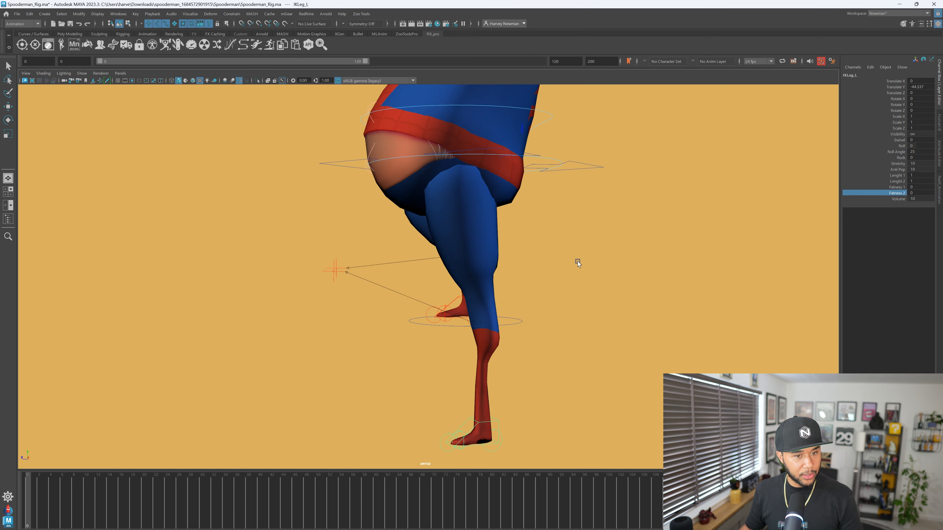
Step: Try adjusting Fatness 2 once more, and undo that change and the foot control's downward move
middle_click_drag(559, 294, 579, 288)
key("ctrl+z")
key("ctrl+z")
key("ctrl+z")
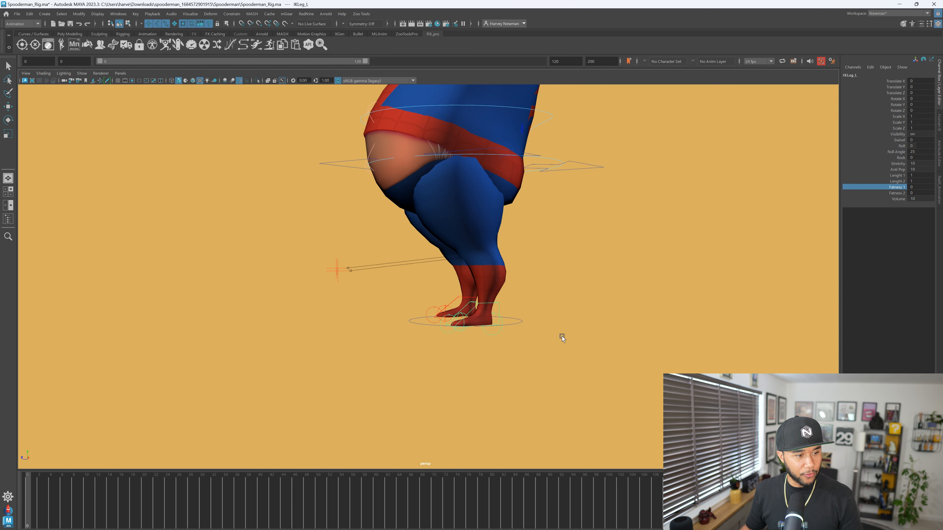